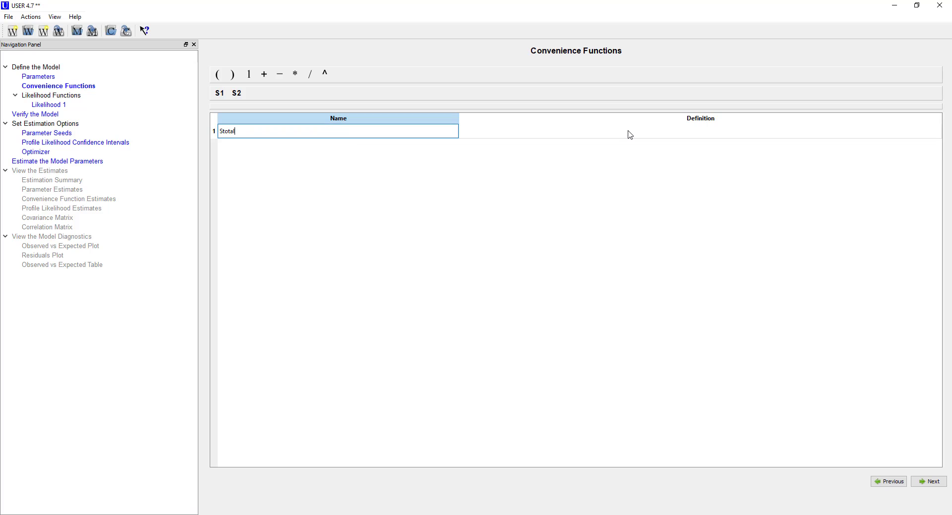
# Define the Stotal convenience function as S1*S2.
pyautogui.click(630, 134)
pyautogui.write('S1*S2')
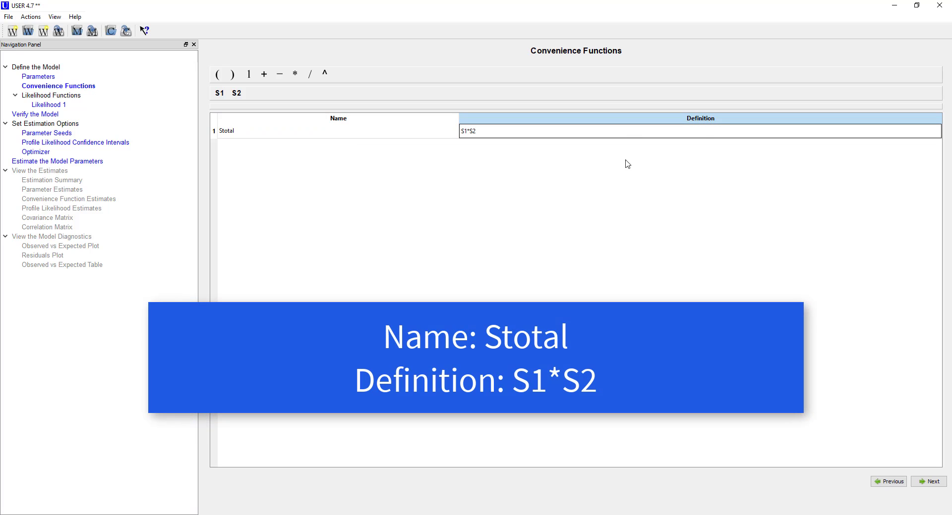
pyautogui.press('Return')
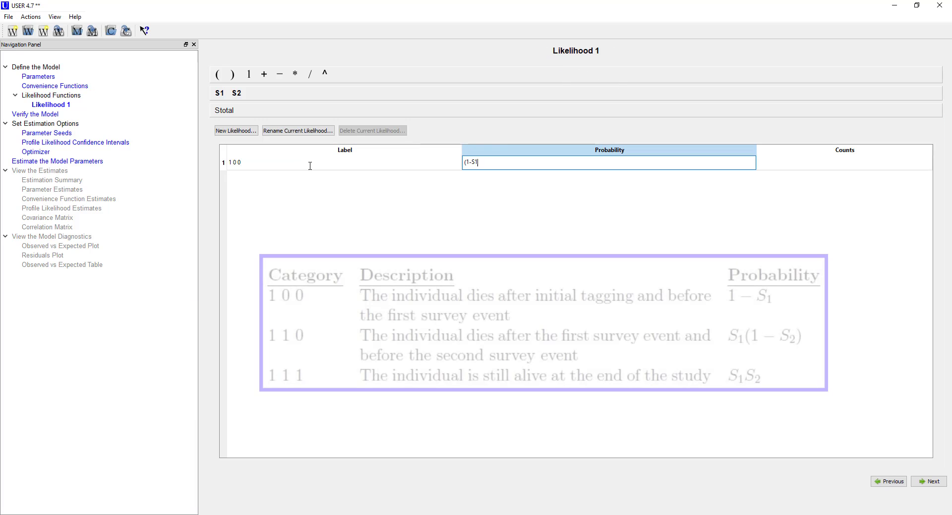
# Add category 1 1 0 to Likelihood 1 with probability S1*(1-S2) and a count of 75.
pyautogui.write('1 1 0')
pyautogui.press('Tab')
pyautogui.write('S1*(1-S2)')
pyautogui.press('Tab')
pyautogui.write('75')
pyautogui.press('Tab')
# Add category 1 1 1 to Likelihood 1 with probability S1*S2 and a count of 223.
pyautogui.write('1 1 1')
pyautogui.press('Tab')
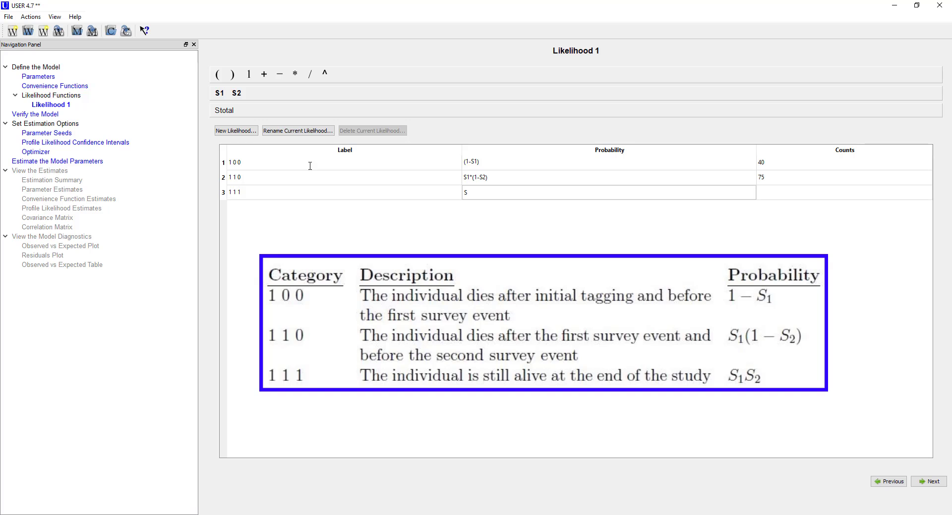
pyautogui.write('S1*S2')
pyautogui.press('Tab')
pyautogui.write('223')
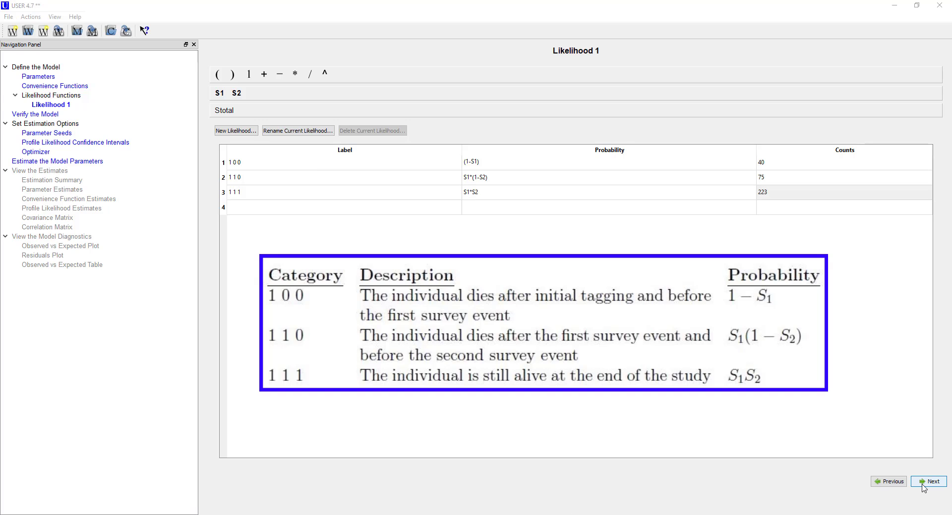
# Verify the model definition and accept the default parameter seeds of 0.5 for S1 and S2.
pyautogui.click(925, 485)
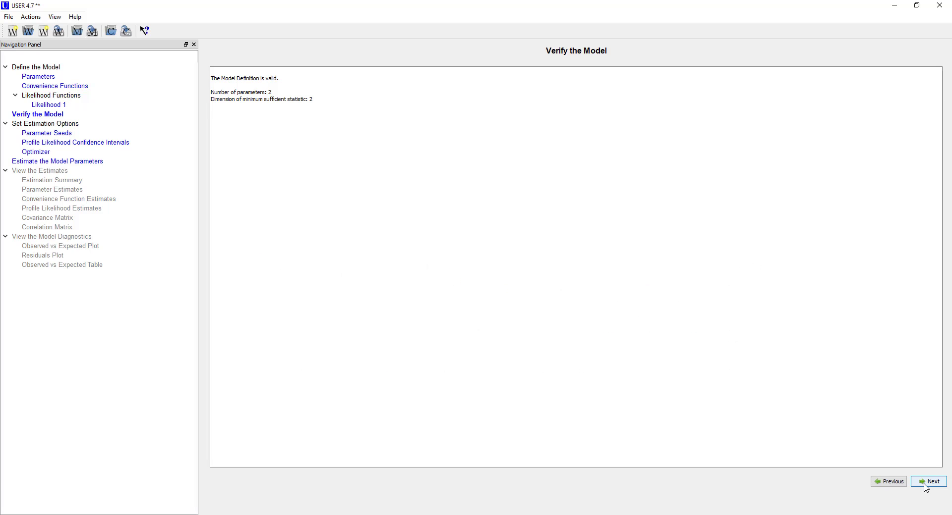
pyautogui.click(927, 486)
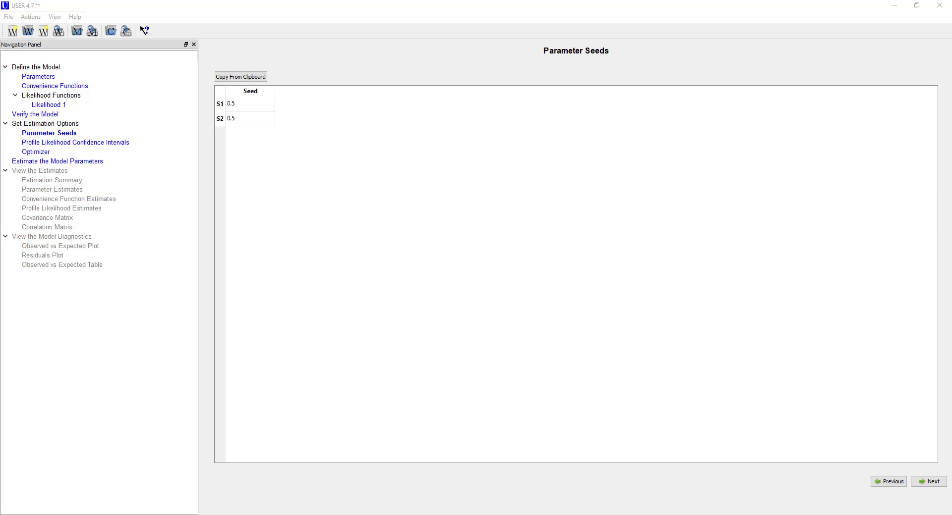
pyautogui.click(934, 483)
pyautogui.click(934, 484)
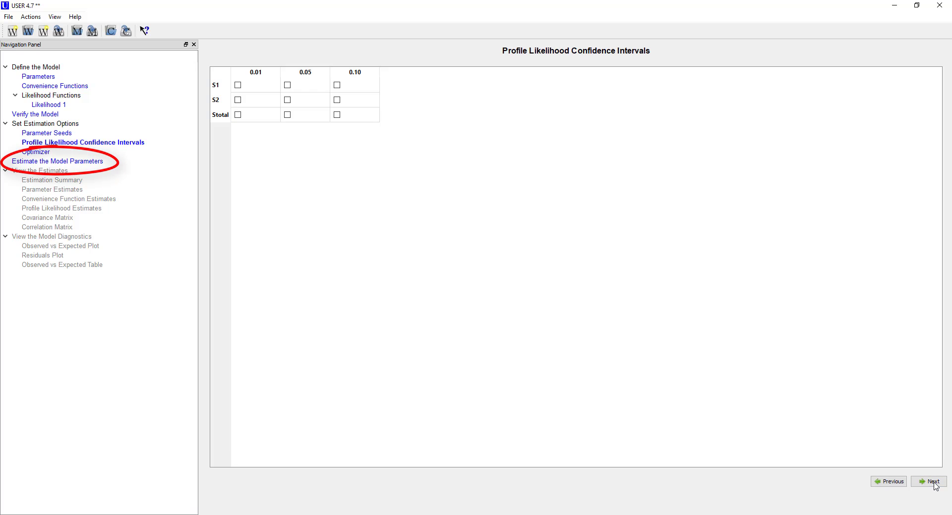
# Estimate the model parameters without any profile likelihood confidence intervals or optimizer changes, and open the Estimation Summary.
pyautogui.click(934, 483)
pyautogui.click(934, 484)
pyautogui.click(232, 77)
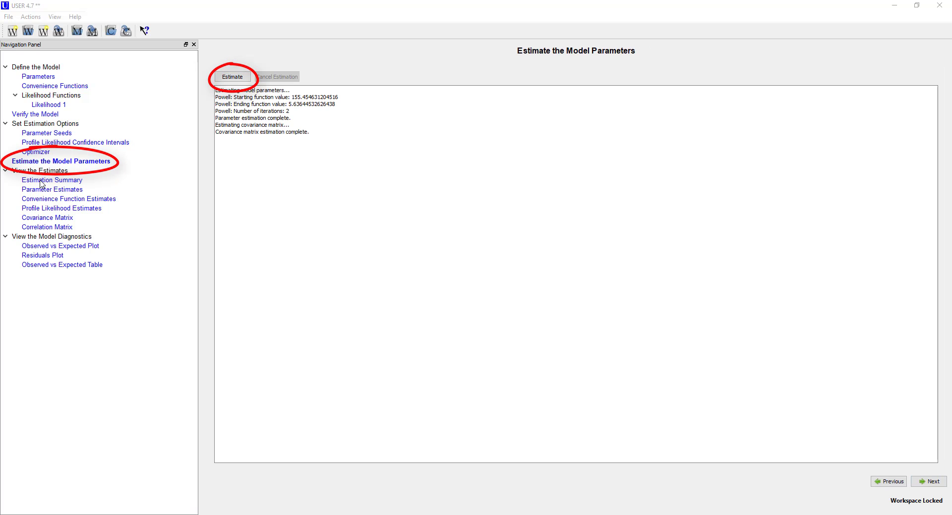
pyautogui.click(42, 182)
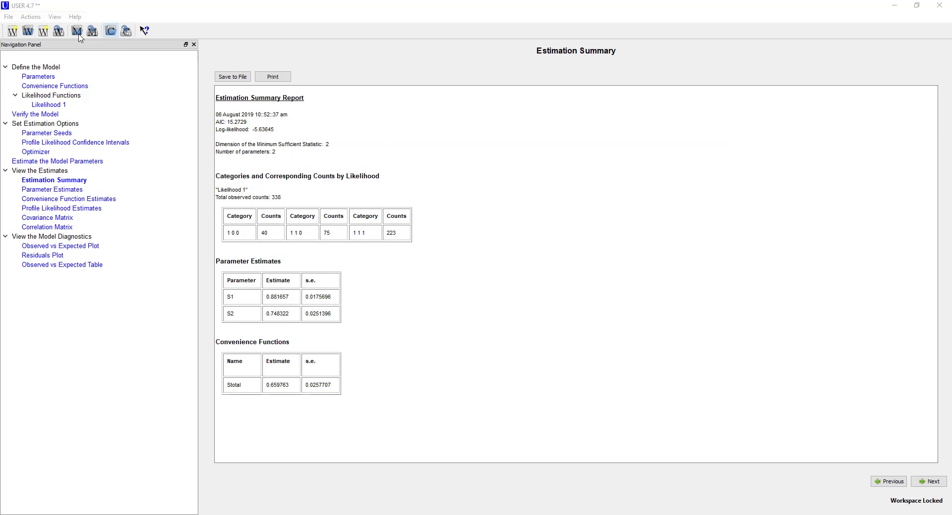
# Clear the current estimates and delete parameter S2 from the model.
pyautogui.click(30, 17)
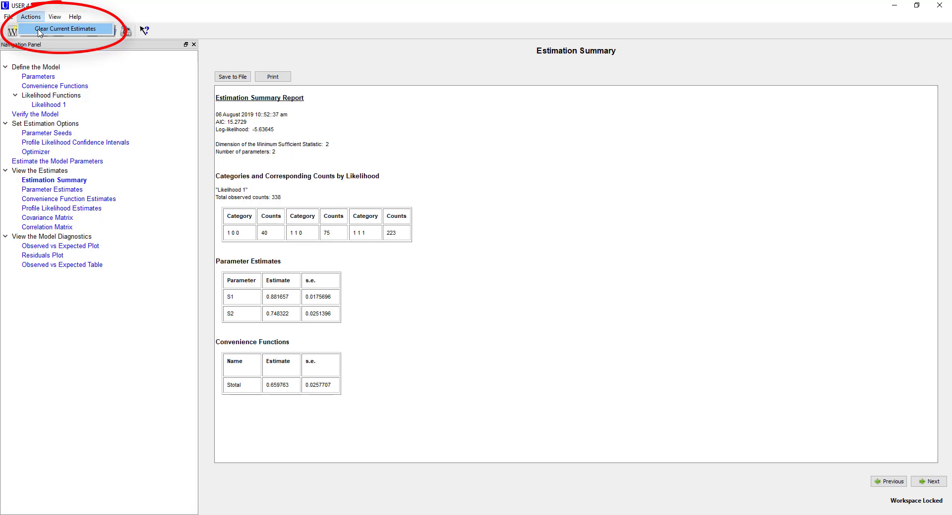
pyautogui.click(40, 30)
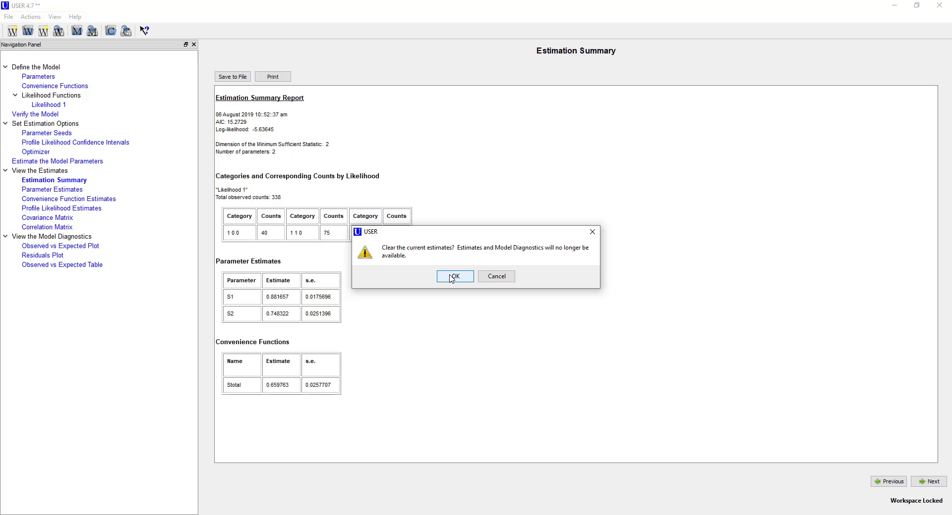
pyautogui.click(455, 276)
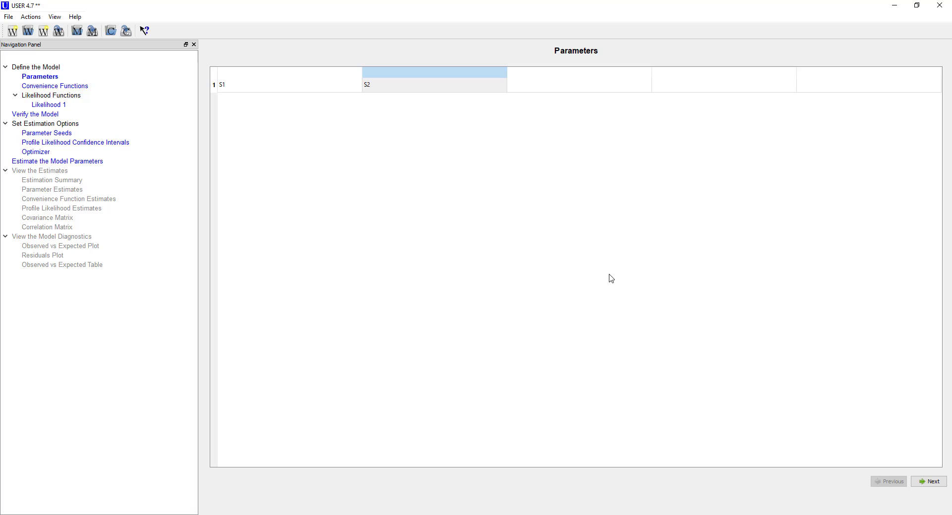
pyautogui.rightClick(421, 88)
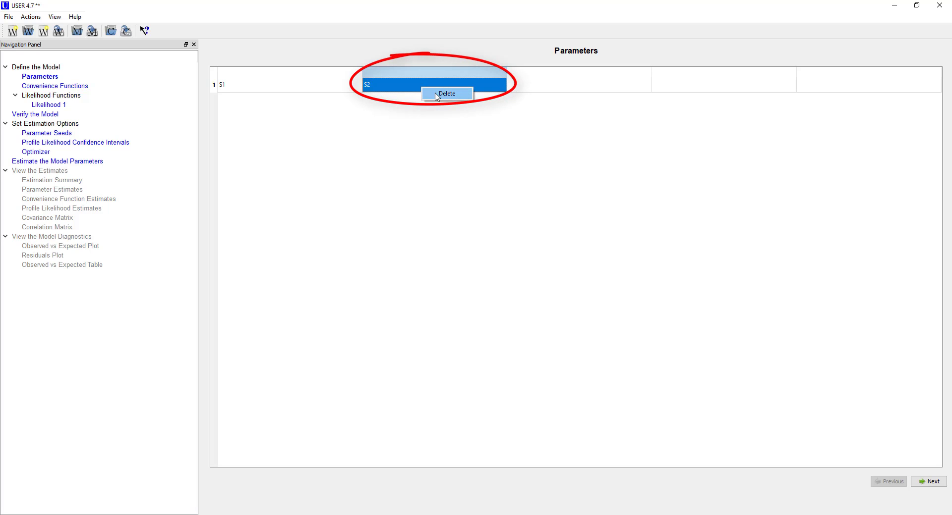
pyautogui.click(431, 95)
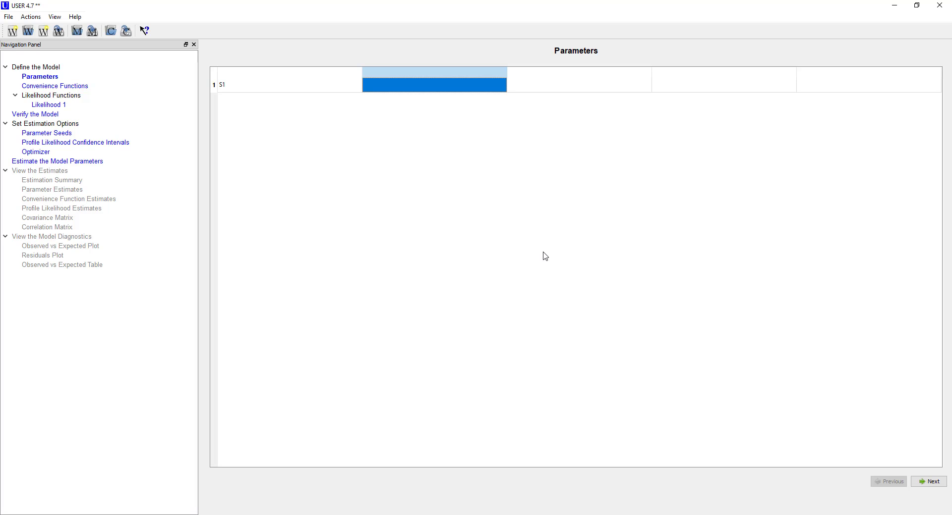
# Add a convenience function named S2 with the definition S1 below Stotal.
pyautogui.click(68, 87)
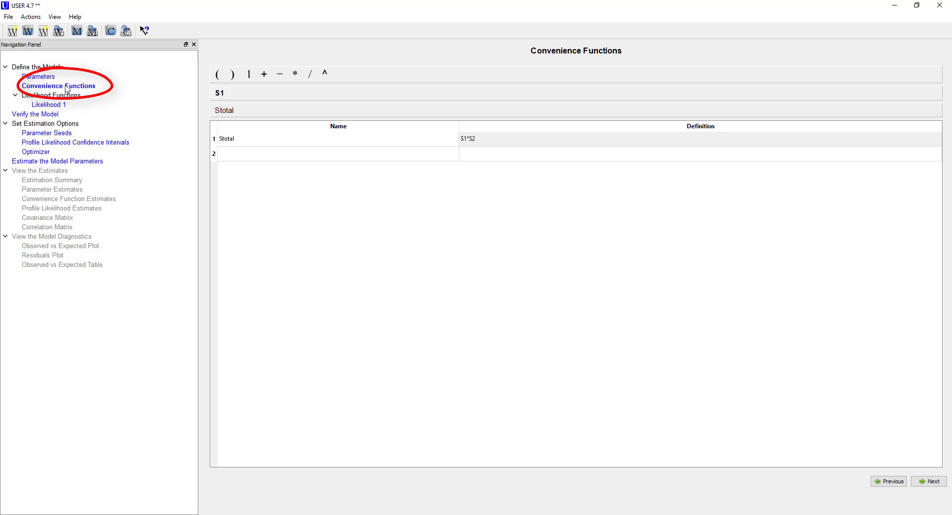
pyautogui.doubleClick(235, 157)
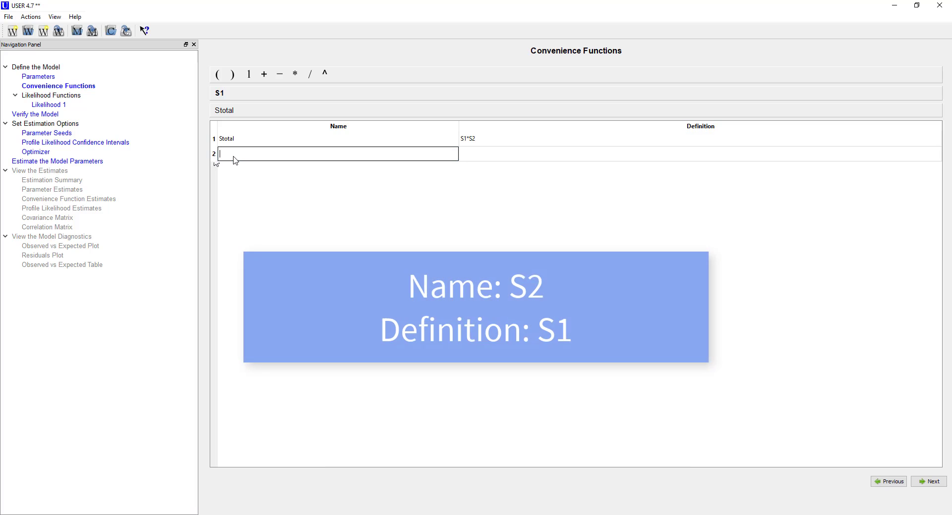
pyautogui.write('S2')
pyautogui.click(479, 158)
pyautogui.write('S1')
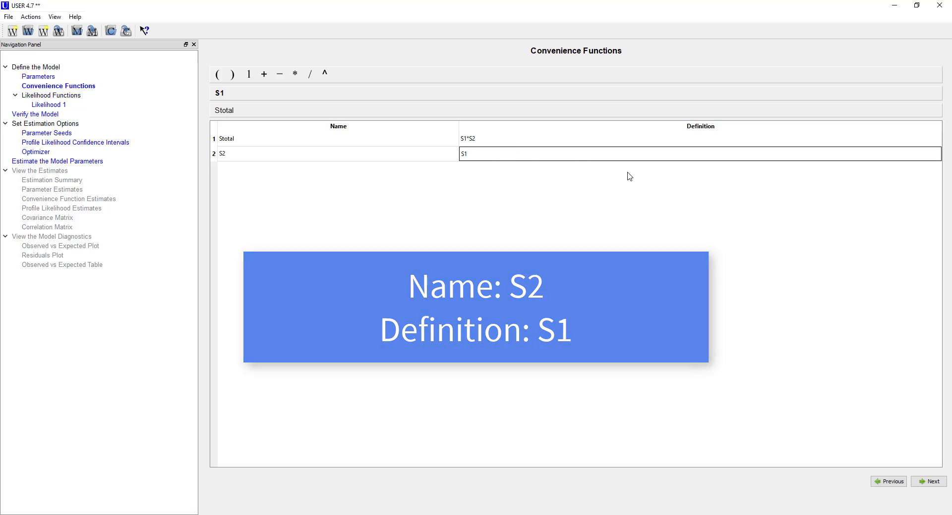
pyautogui.press('Return')
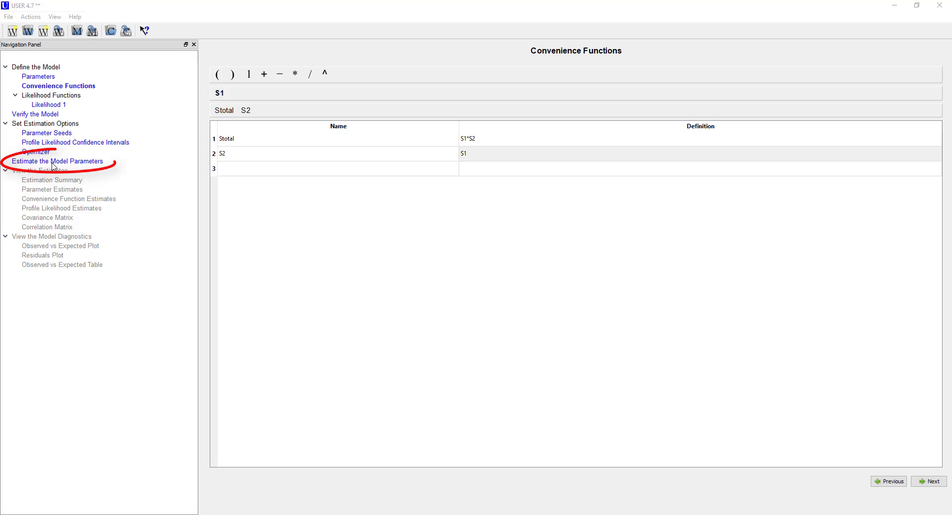
# Estimate the reduced model's parameters and open its Estimation Summary.
pyautogui.click(53, 163)
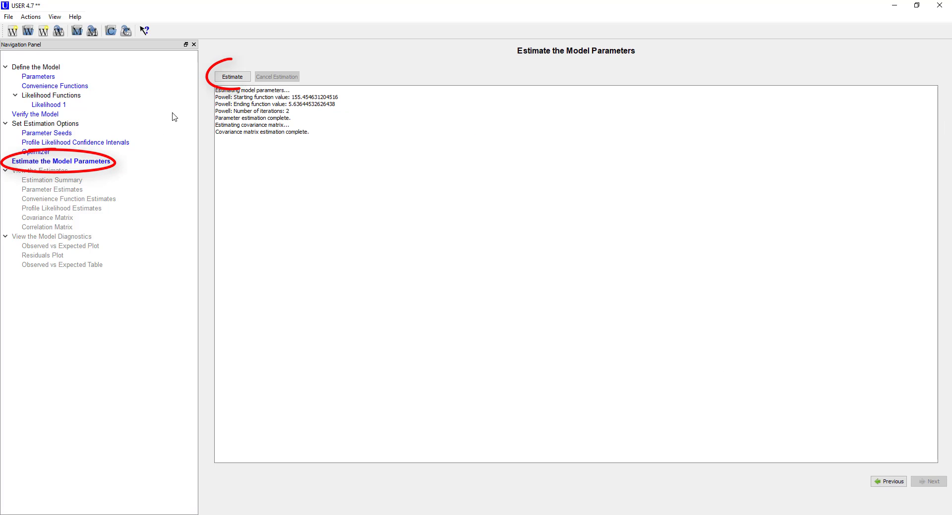
pyautogui.click(65, 182)
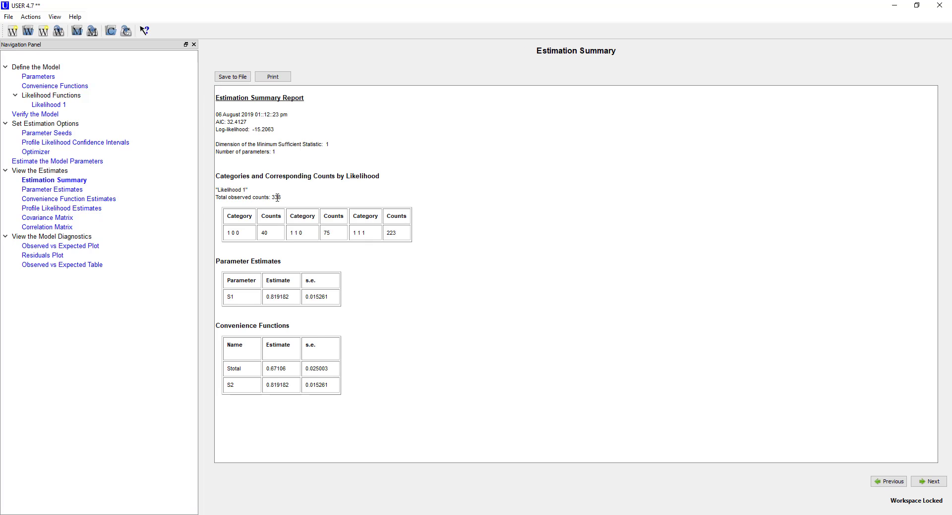